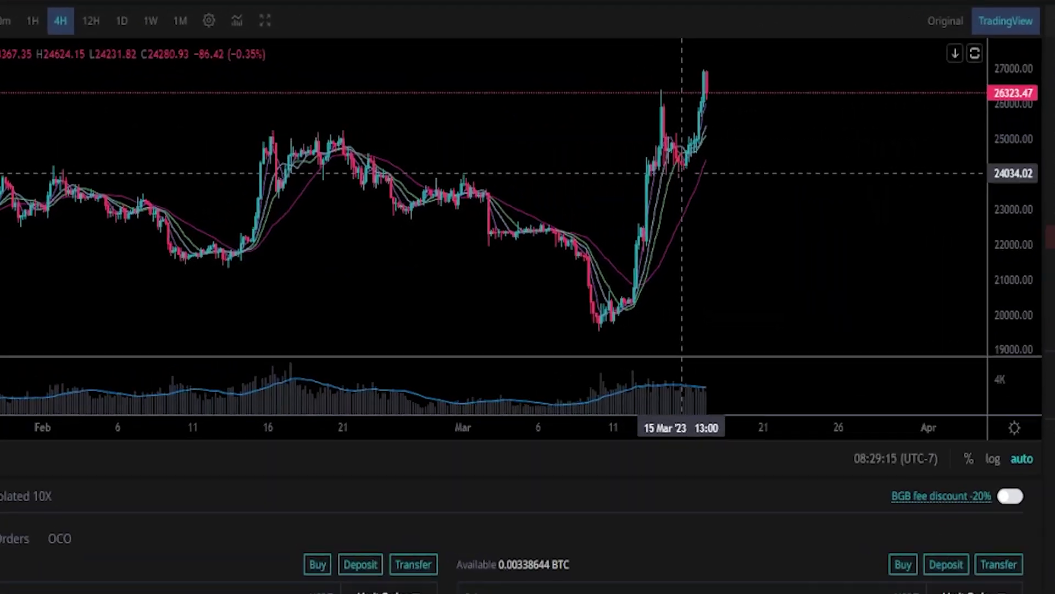
Sketch freehand marks near the mid-March candles, then undo all of them.
mouse_move(677, 172)
mouse_down()
mouse_move(688, 182)
mouse_move(681, 171)
mouse_up()
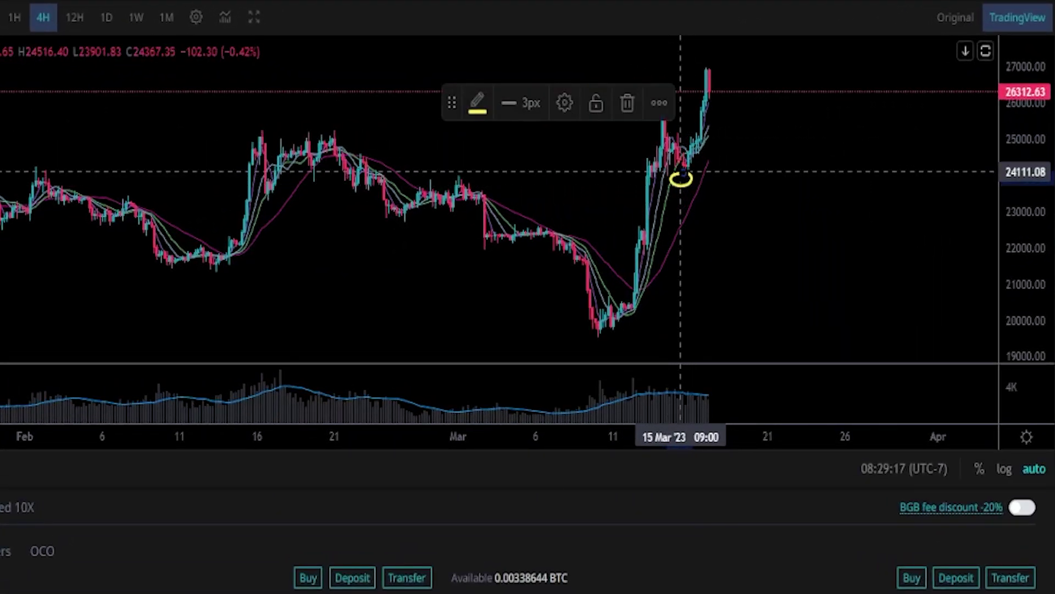
key(Delete)
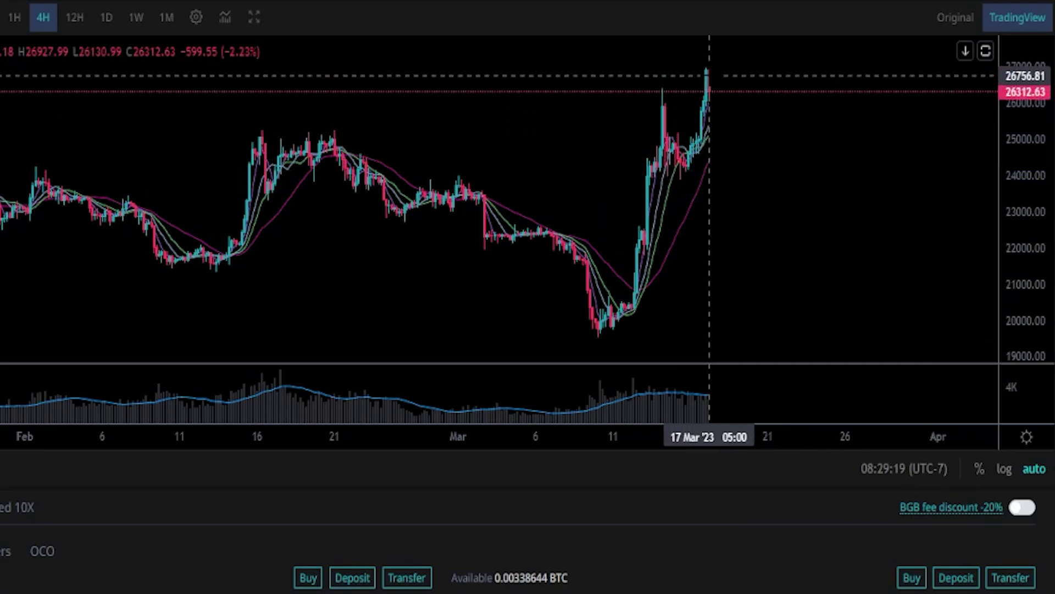
mouse_move(708, 78)
mouse_down()
mouse_move(731, 123)
mouse_move(728, 182)
mouse_move(678, 190)
mouse_move(682, 169)
mouse_up()
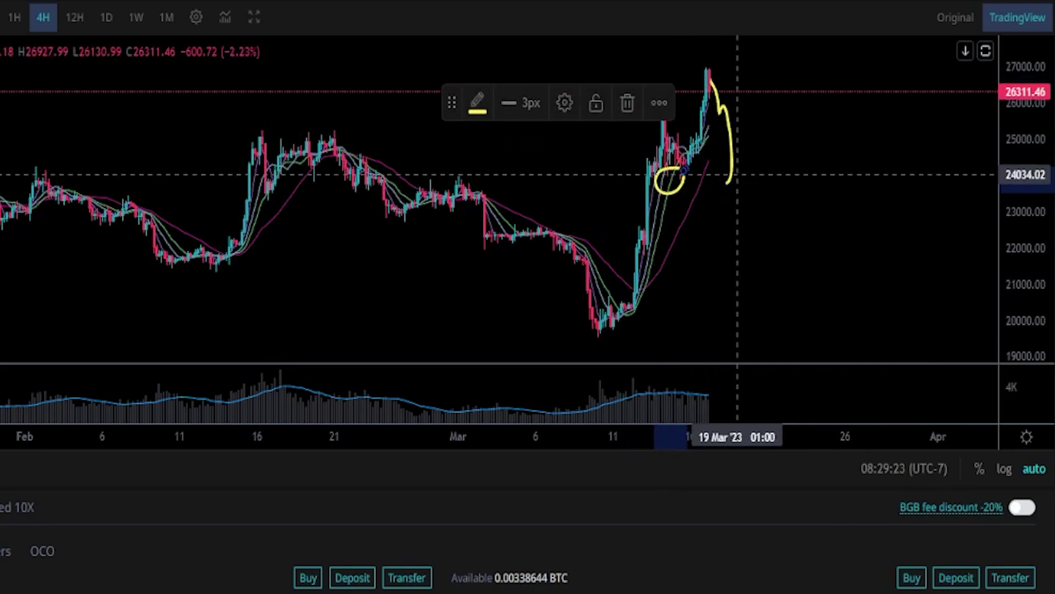
key(ctrl+z)
key(ctrl+z)
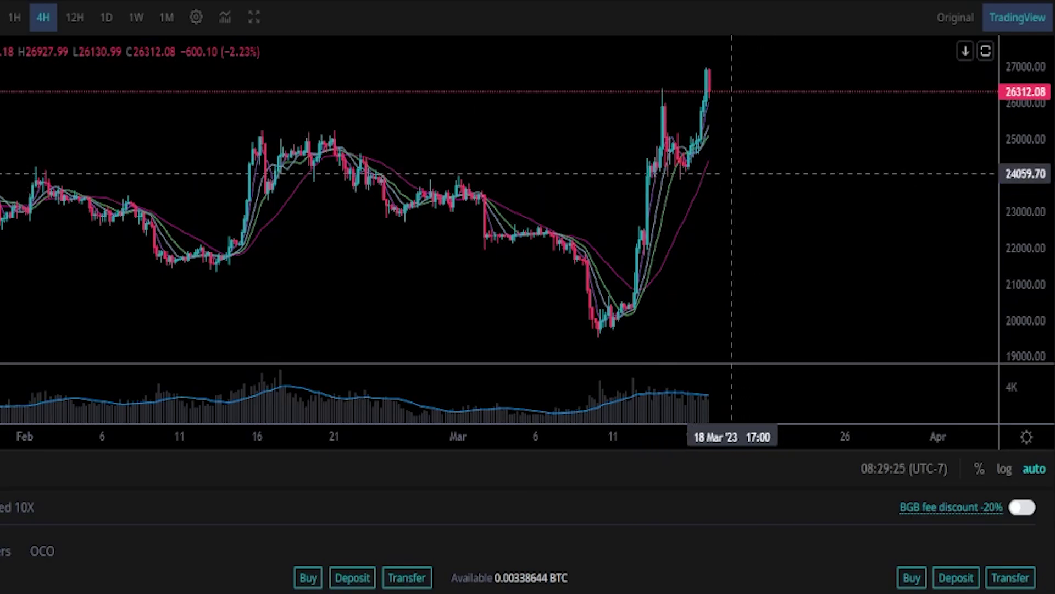
drag(735, 180, 789, 293)
key(ctrl+z)
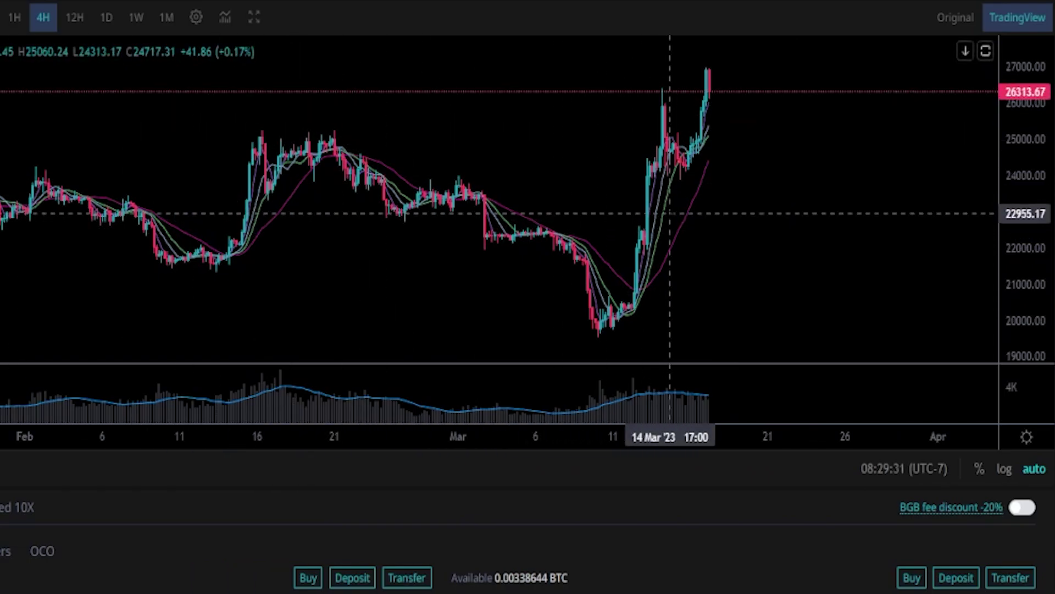
Place a horizontal support line at 23879.90 on the 4H BTC chart.
click(697, 179)
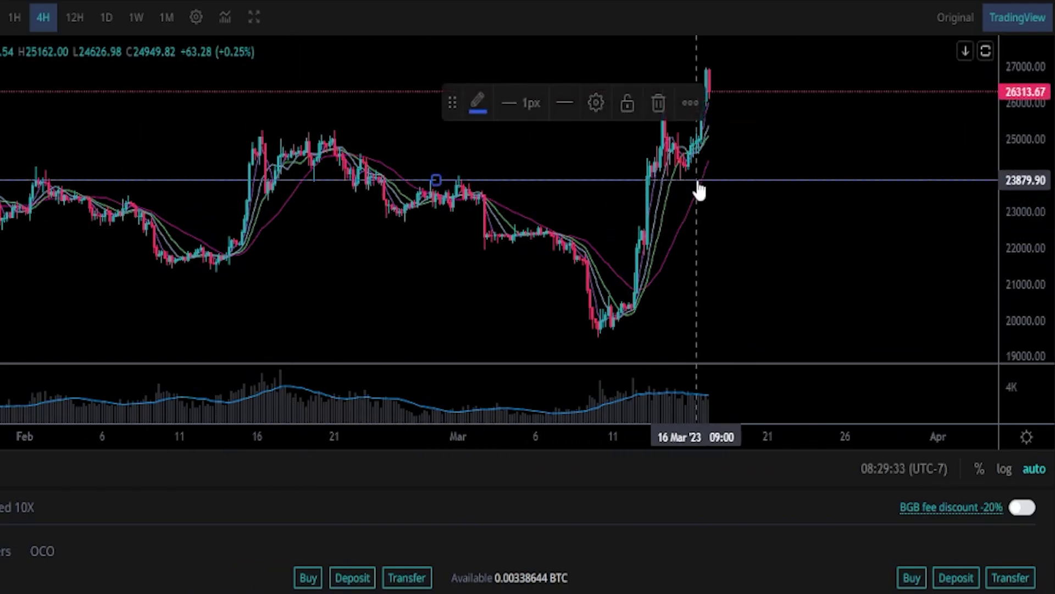
right_click(676, 200)
click(673, 210)
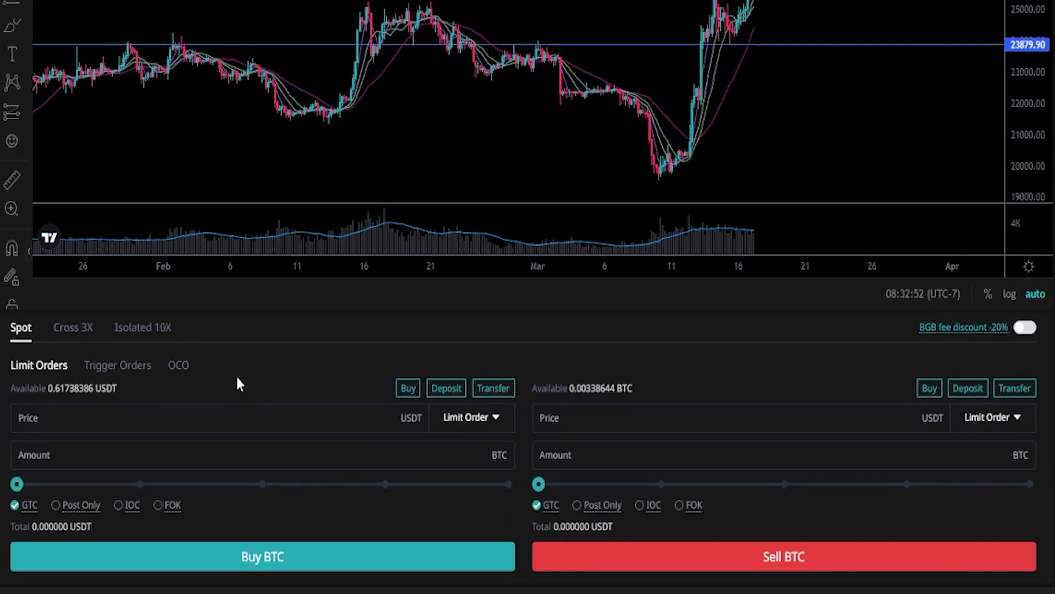
Switch to Trigger Orders and set the sell side's order type to Market Order.
click(118, 365)
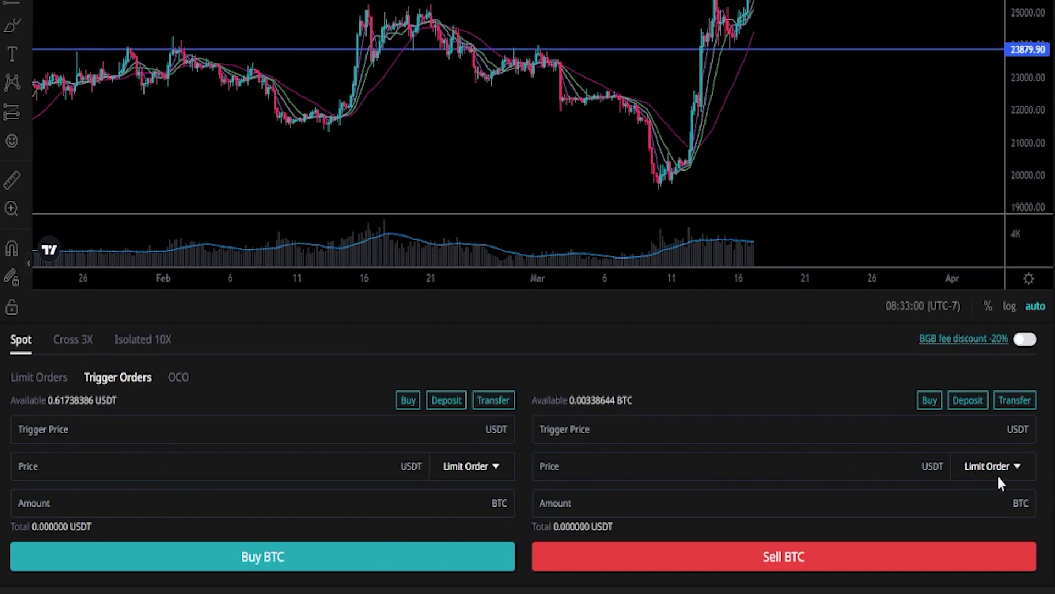
click(1011, 470)
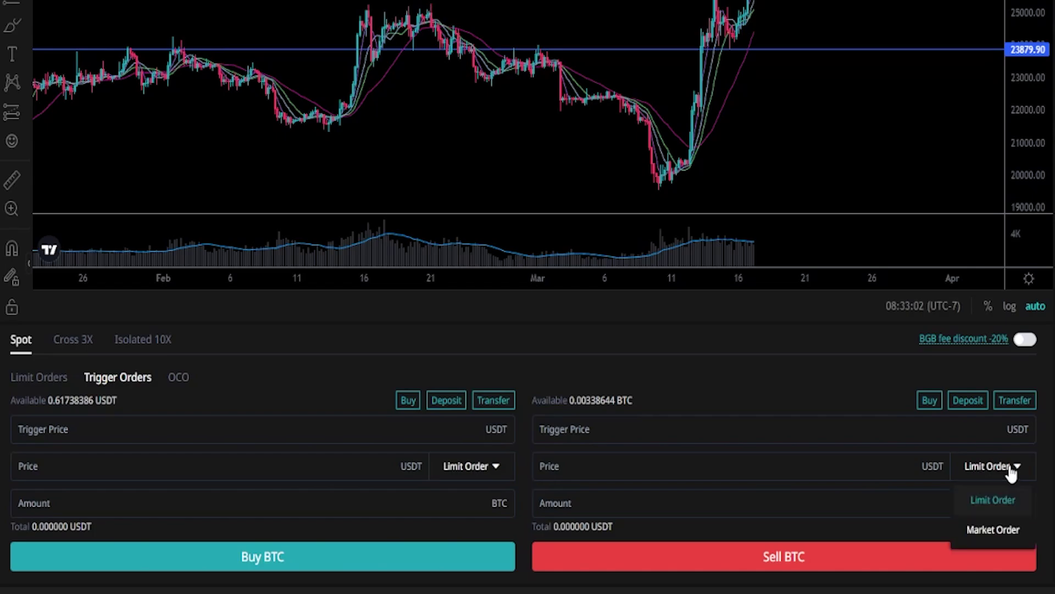
click(985, 530)
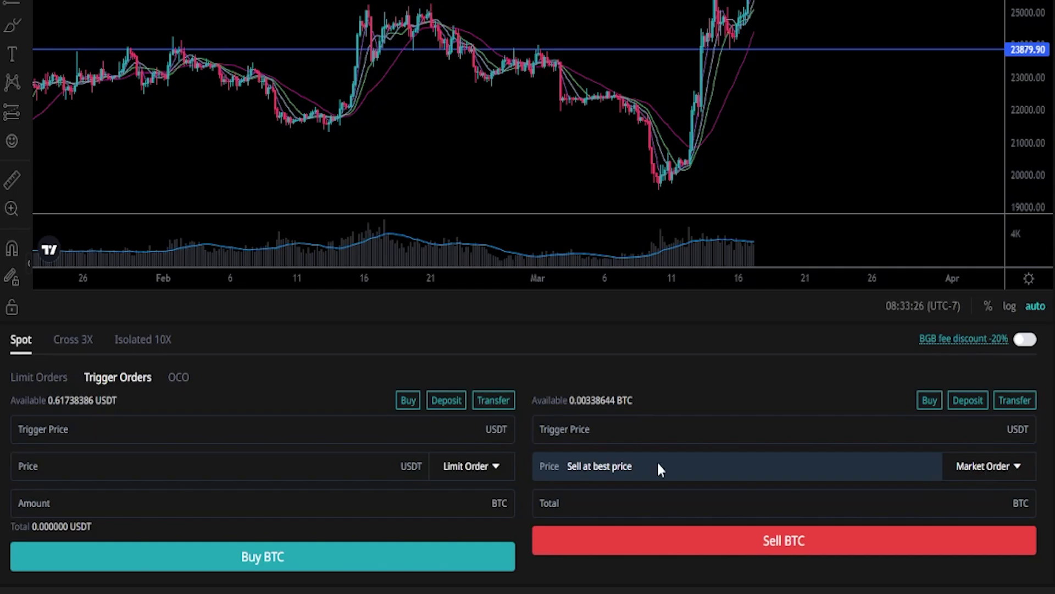
Enter a 23800 trigger price and 0.0033 BTC total, then submit the sell order for review.
click(714, 423)
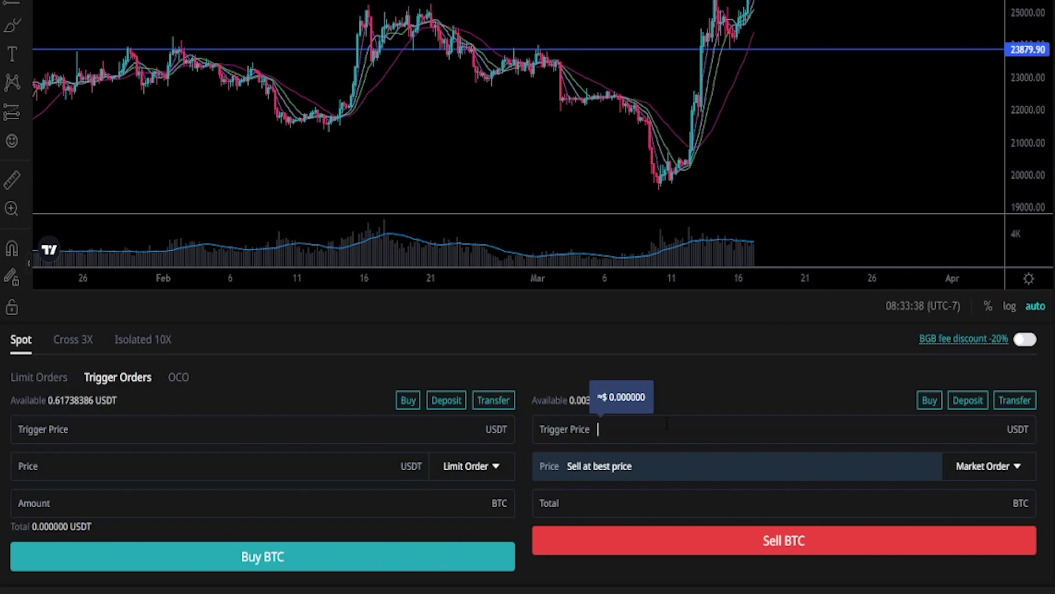
text(23)
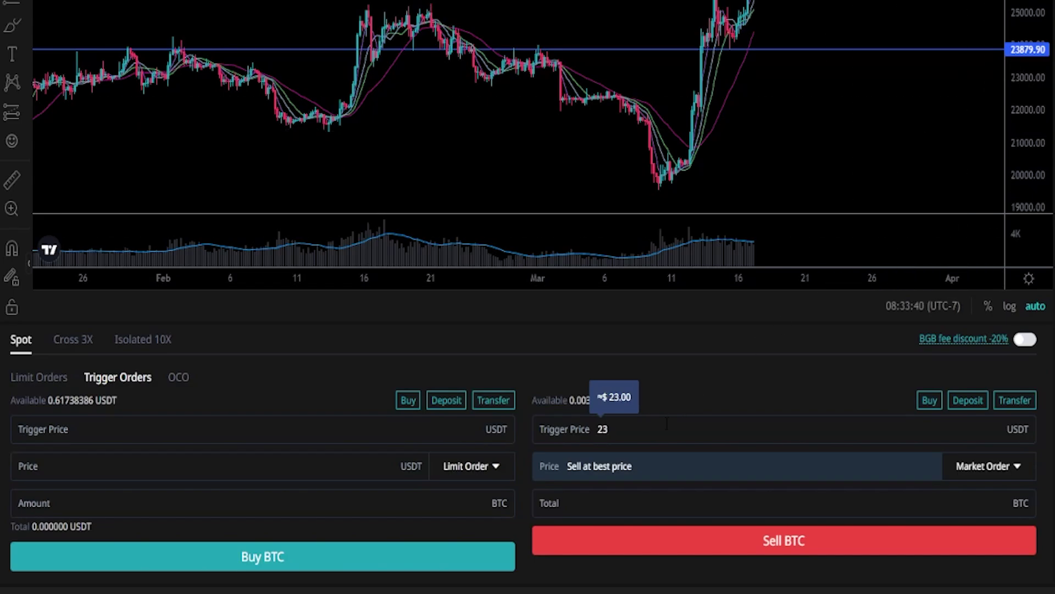
text(800)
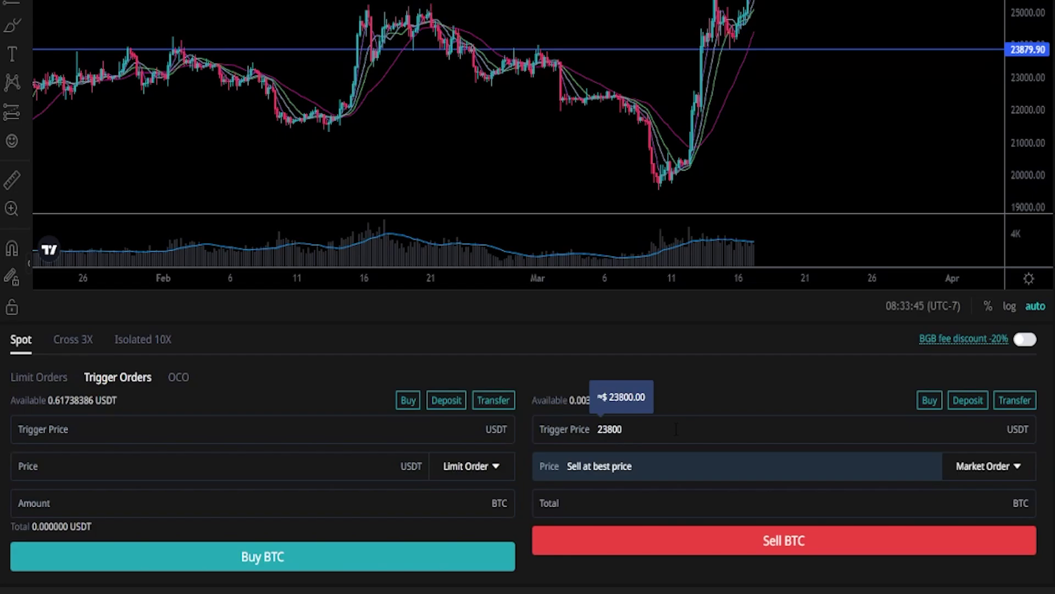
double_click(610, 430)
click(725, 401)
drag(573, 400, 633, 404)
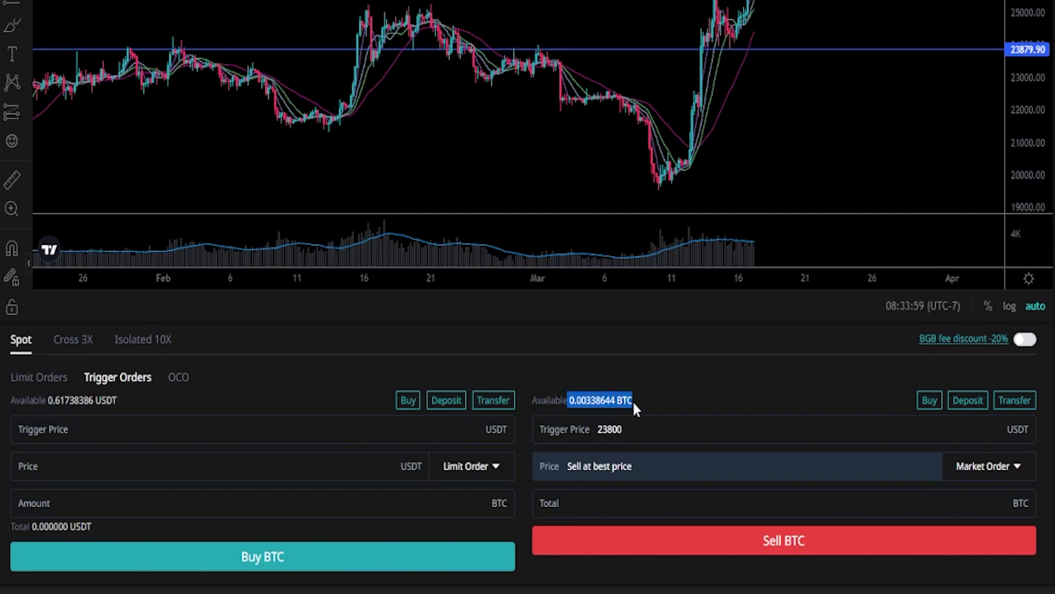
click(599, 500)
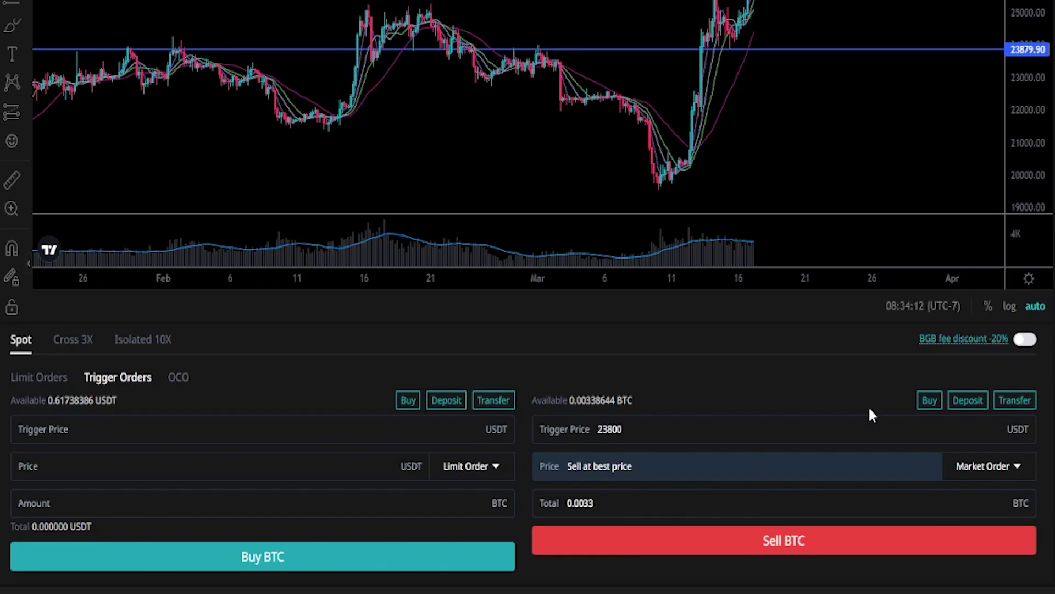
click(764, 541)
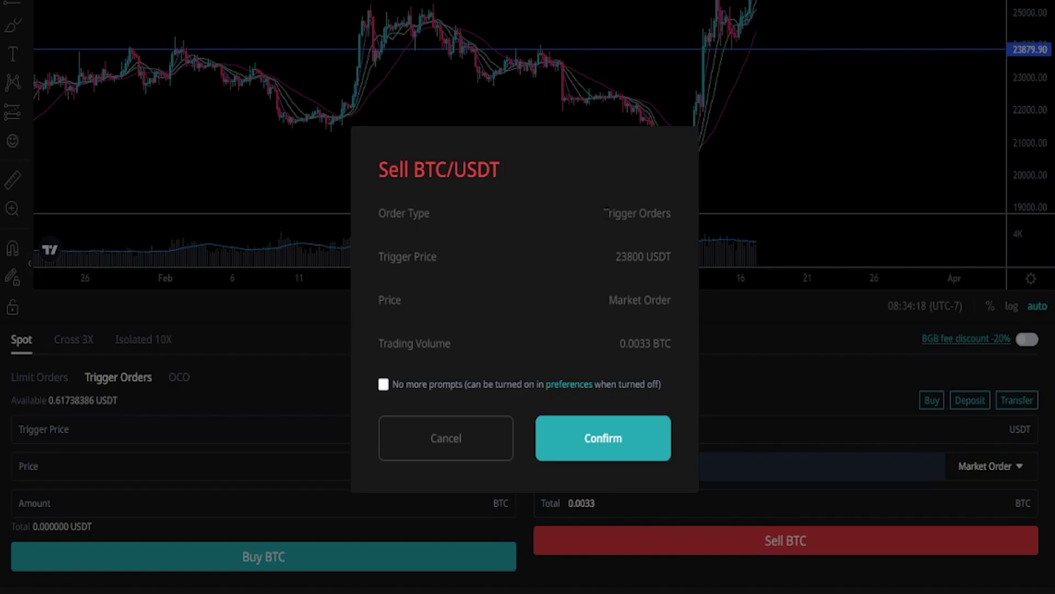
Check the trigger type, 23800 trigger, market price and 0.0033 BTC, then confirm the sell.
drag(604, 213, 685, 215)
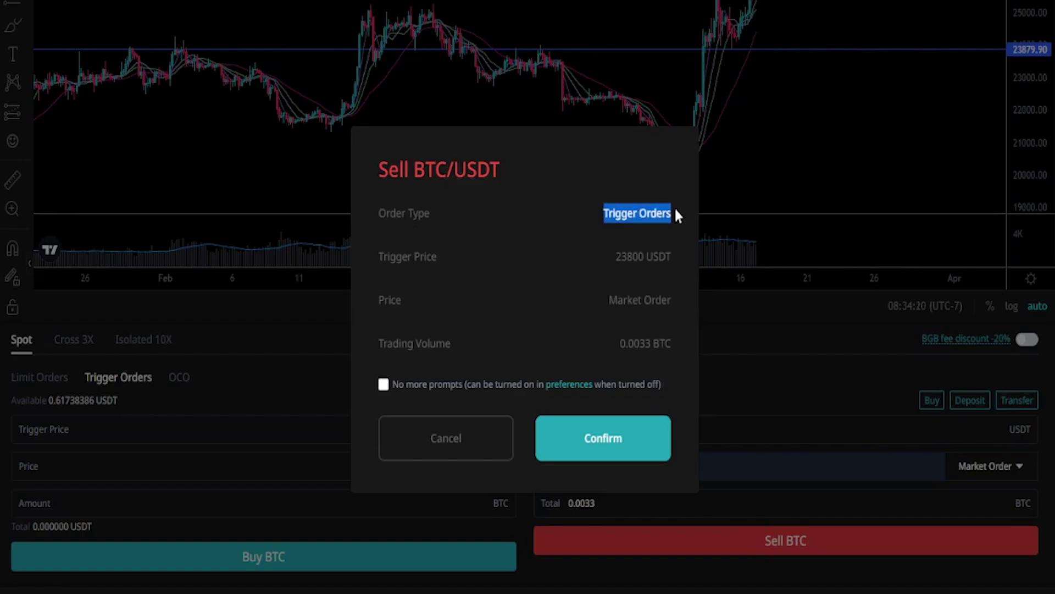
drag(612, 256, 674, 256)
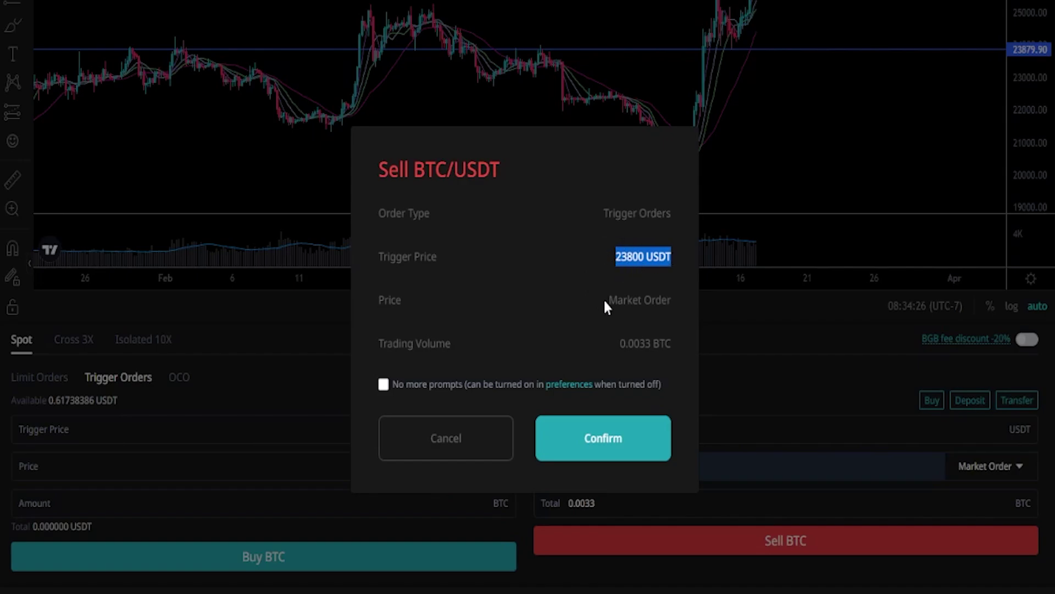
drag(606, 300, 669, 300)
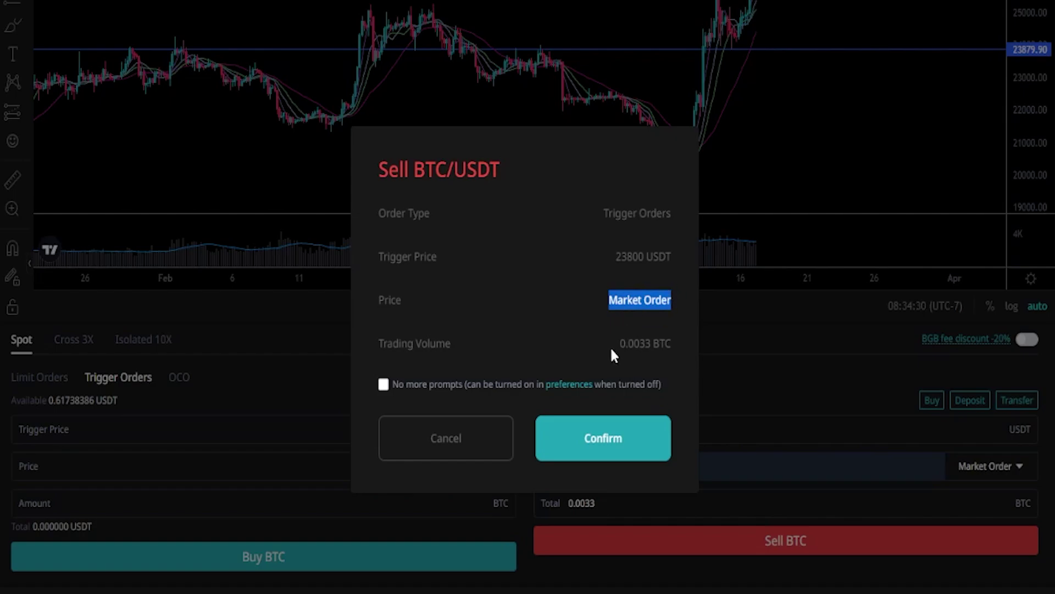
drag(619, 343, 677, 342)
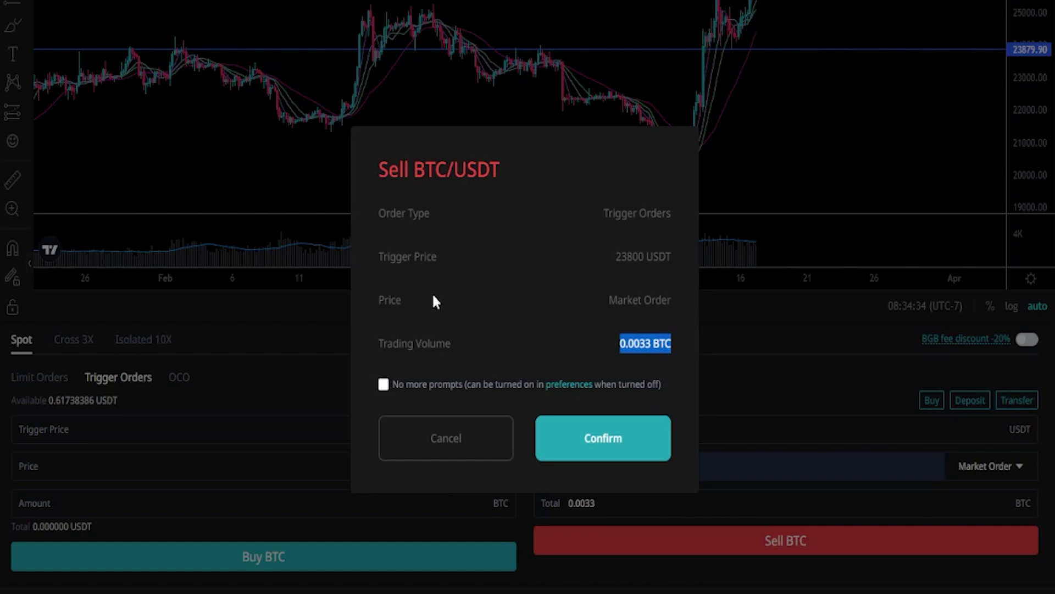
click(630, 268)
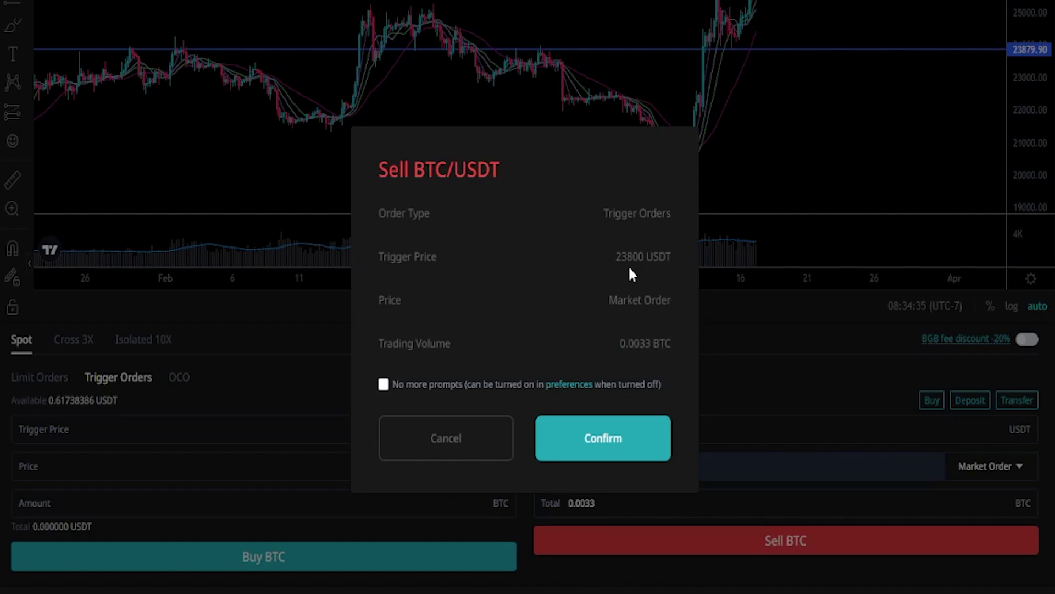
click(591, 429)
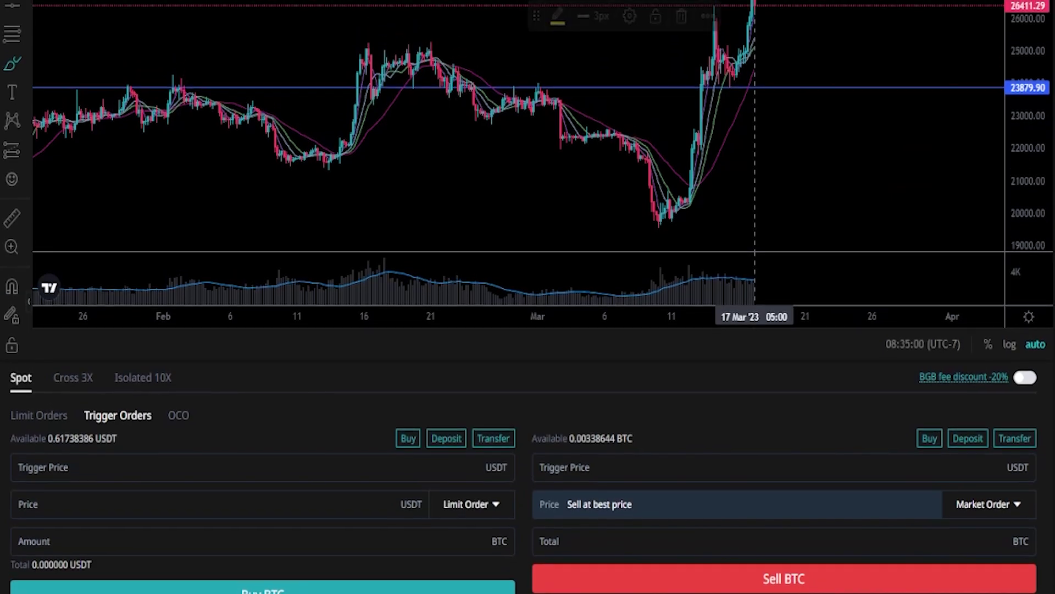
Sketch a freehand mark near the chart top, then delete the drawings.
mouse_move(759, 1)
mouse_down()
mouse_move(807, 85)
mouse_move(808, 121)
mouse_move(797, 112)
mouse_move(817, 108)
mouse_up()
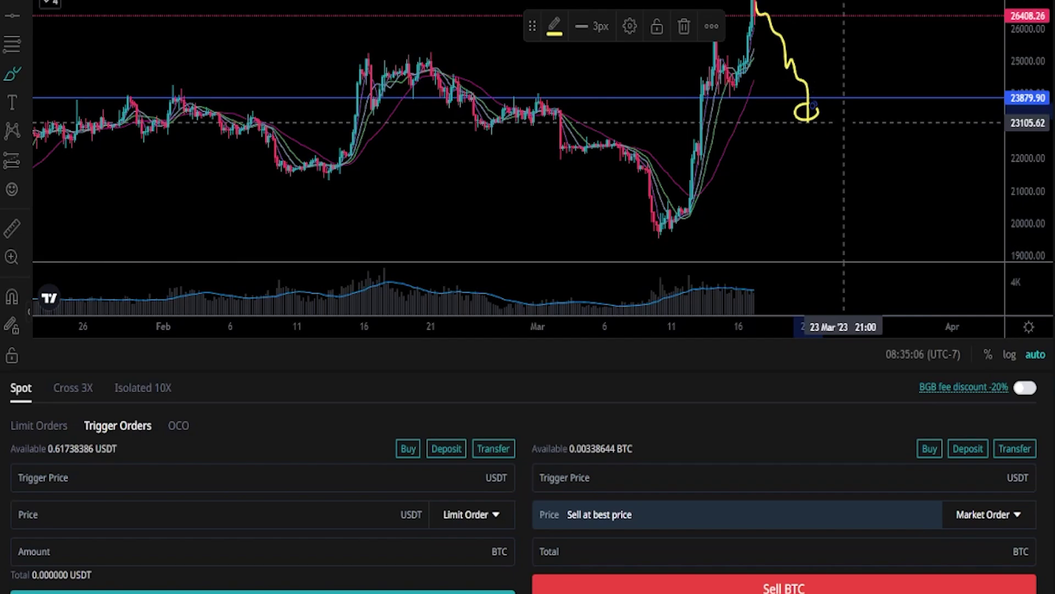
key(Delete)
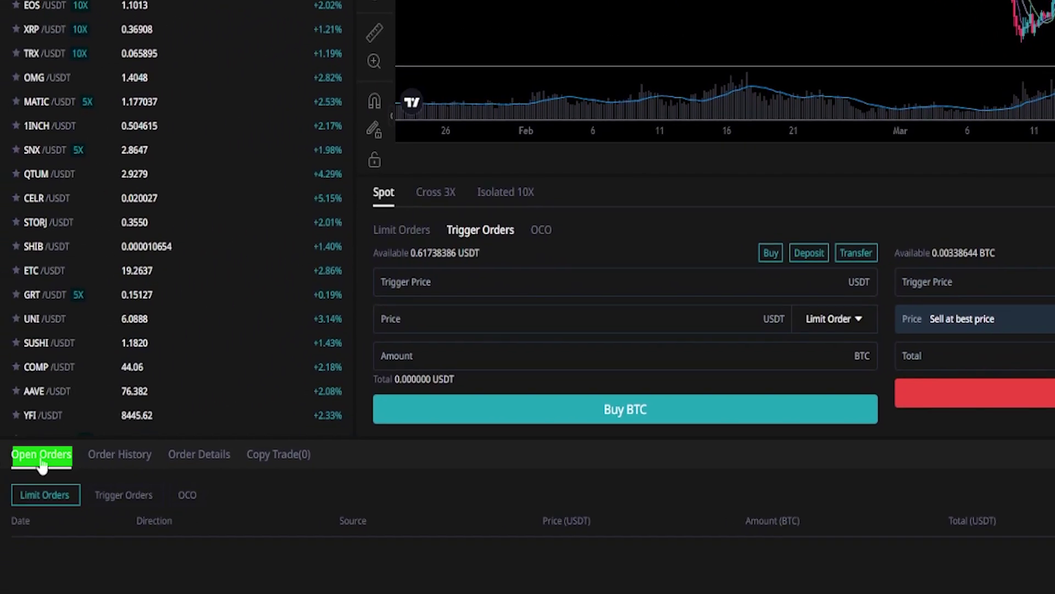
Show open trigger orders and inspect the 23800 sell order's edit dialog, closing it unchanged.
click(122, 493)
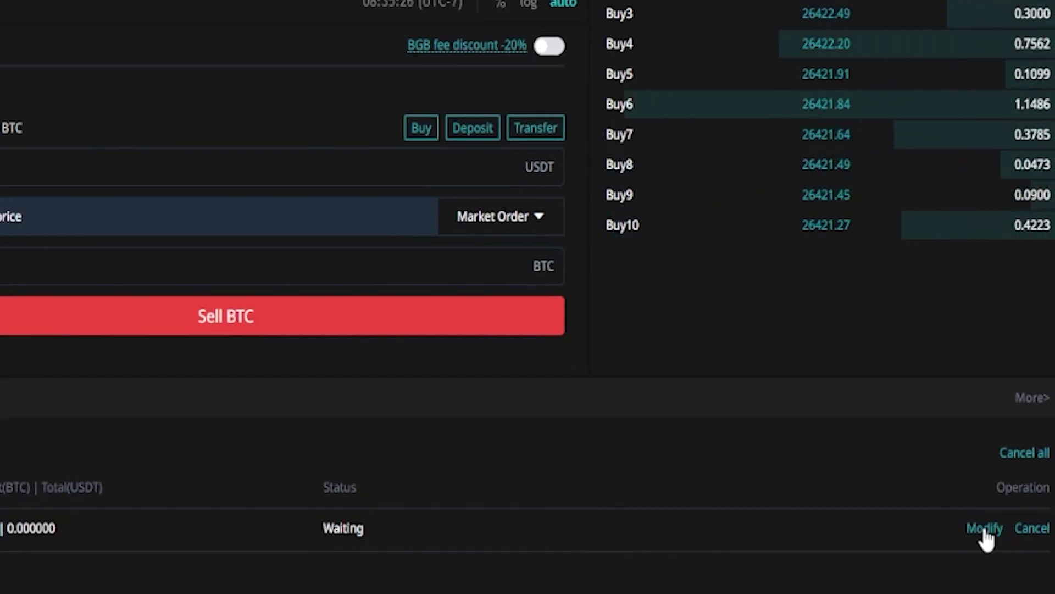
click(984, 529)
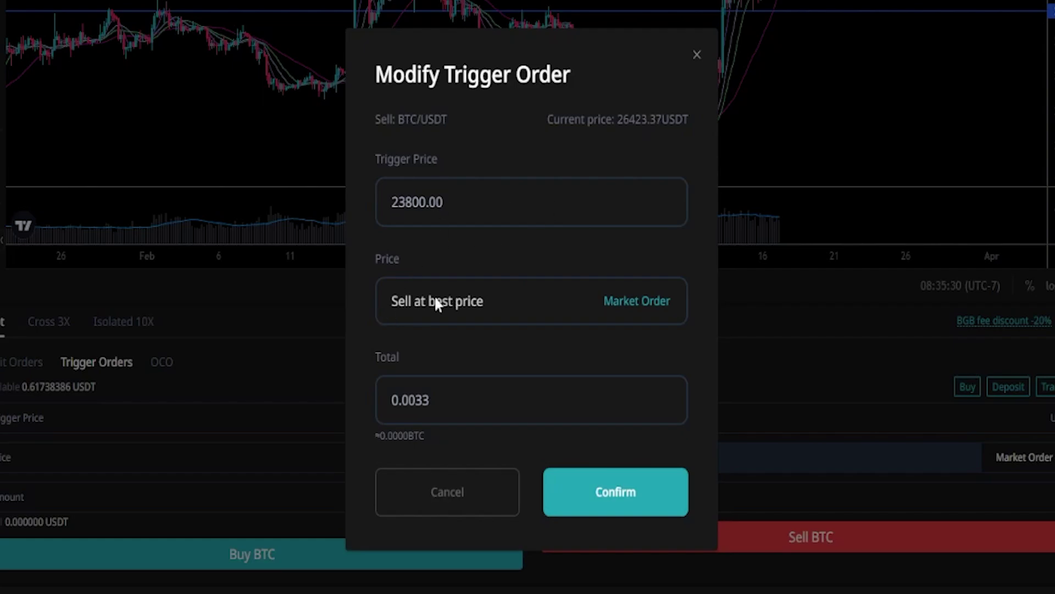
drag(462, 205, 420, 202)
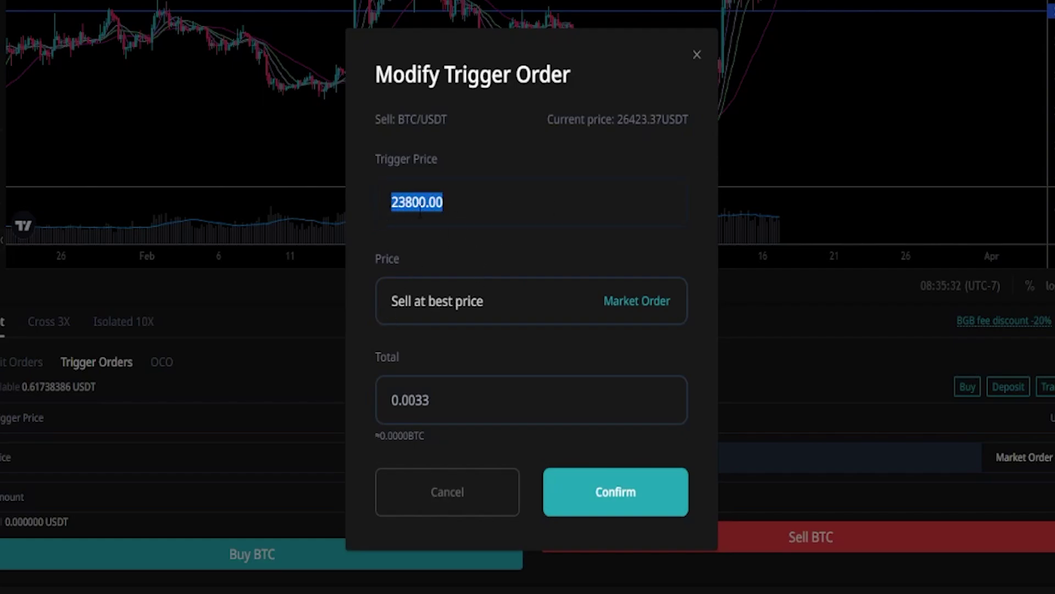
click(465, 206)
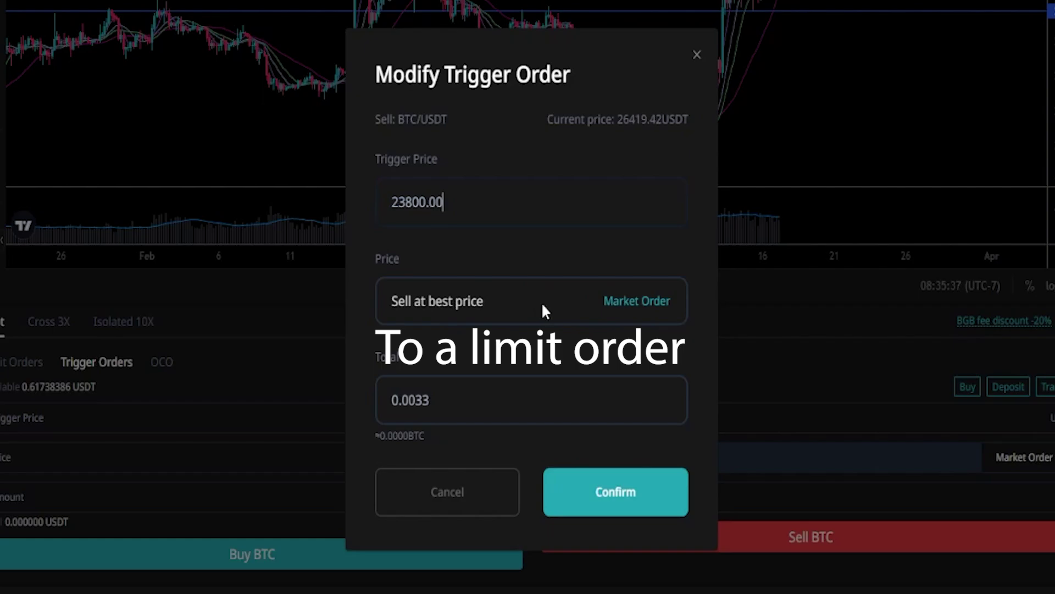
click(443, 415)
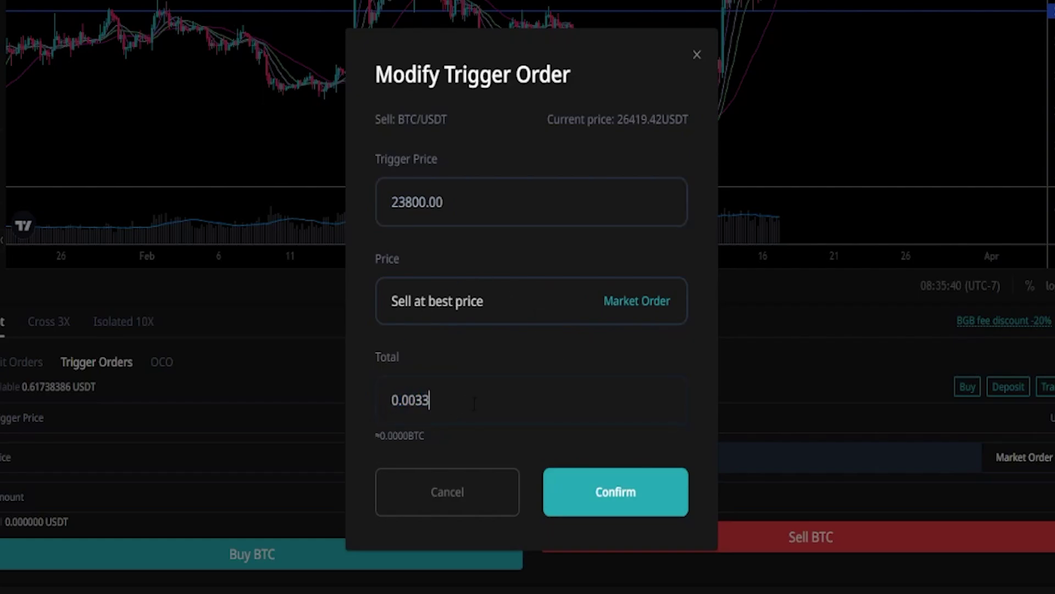
click(699, 59)
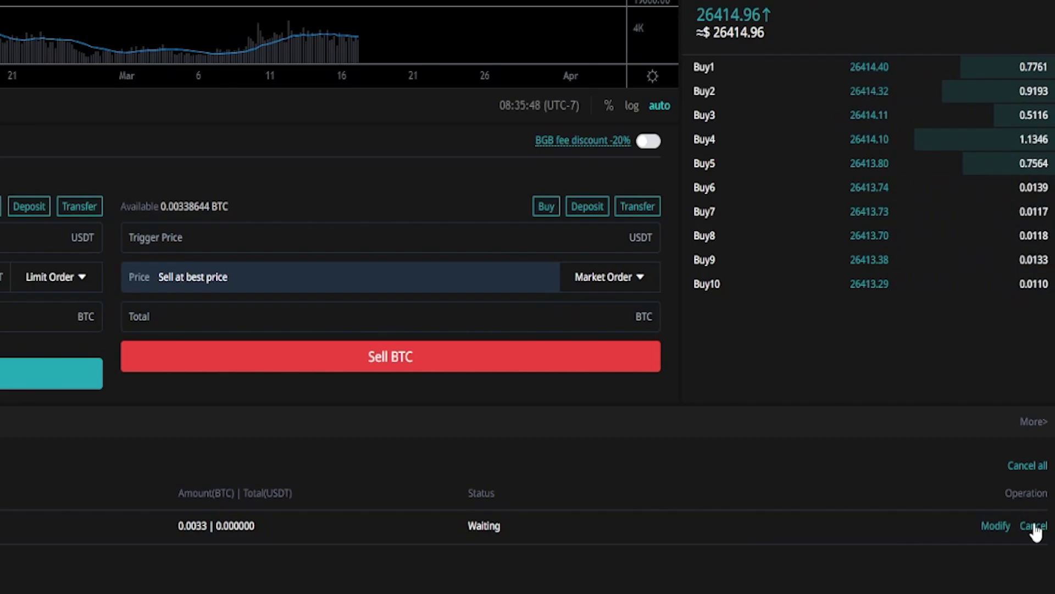
Cancel the 23800 sell trigger order and switch the sell form to Limit Order.
click(1034, 526)
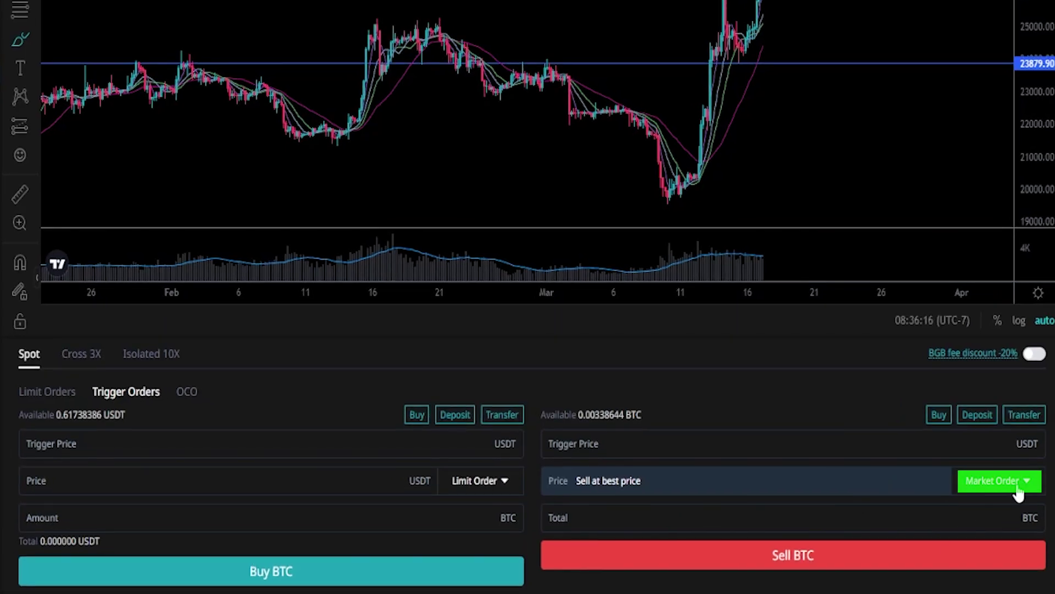
click(1019, 493)
click(984, 513)
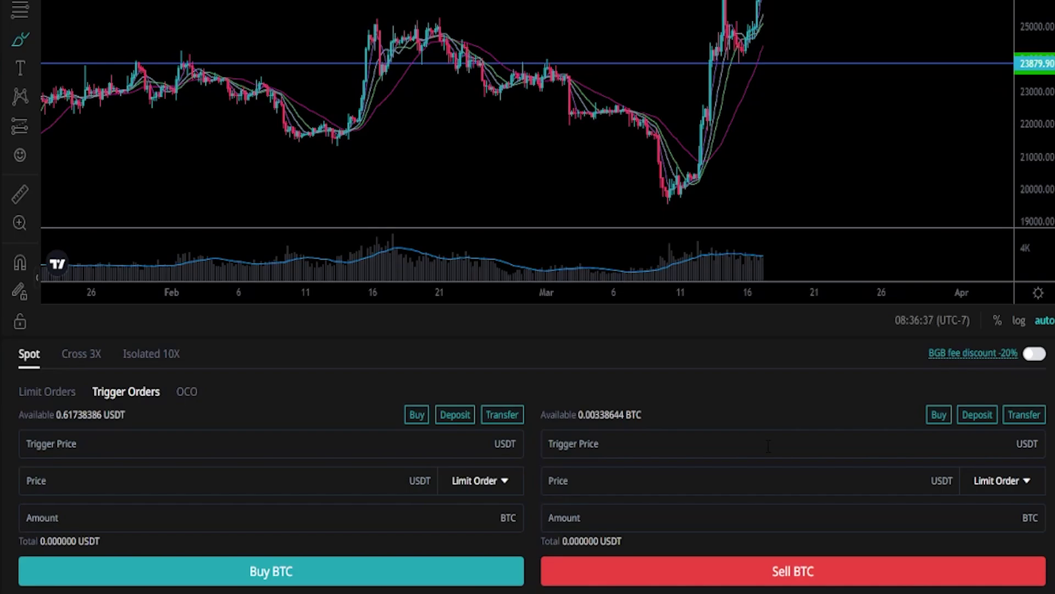
Enter trigger price 23879, limit price 23000 and amount 0.0033 BTC in the sell form.
click(769, 446)
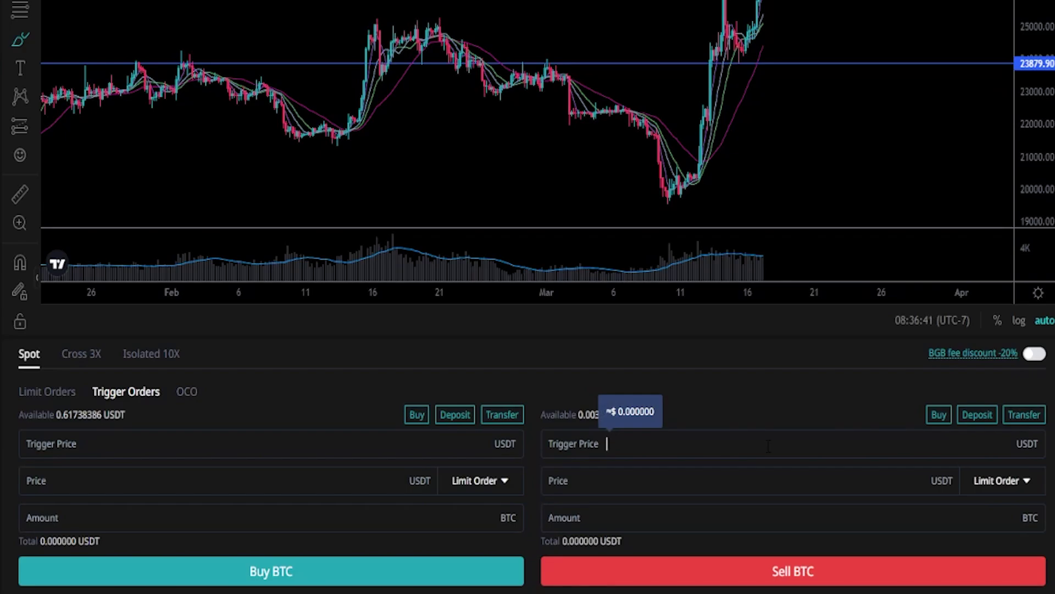
text(23879)
click(656, 481)
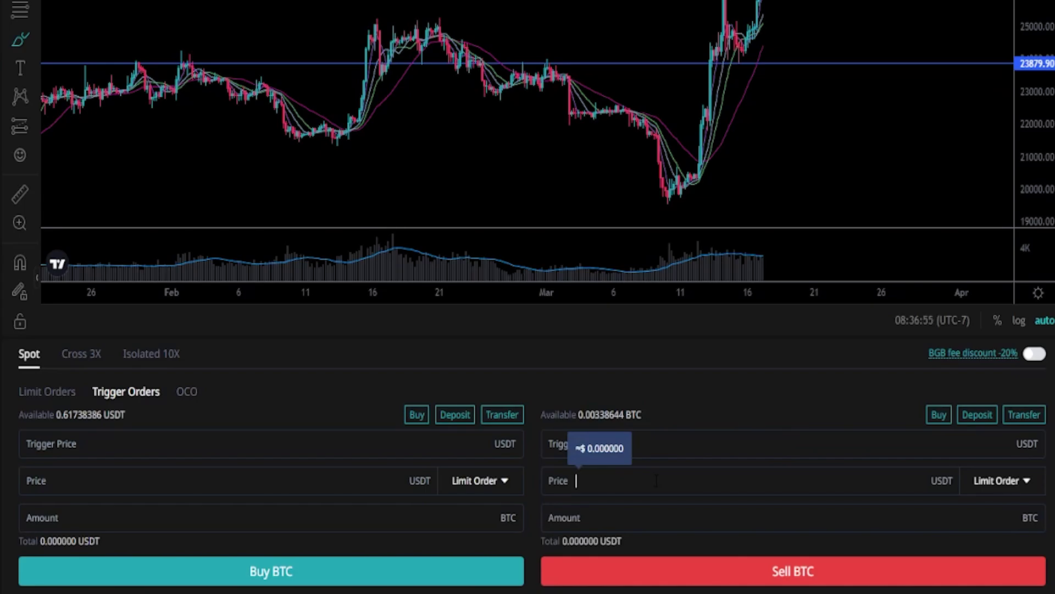
click(667, 447)
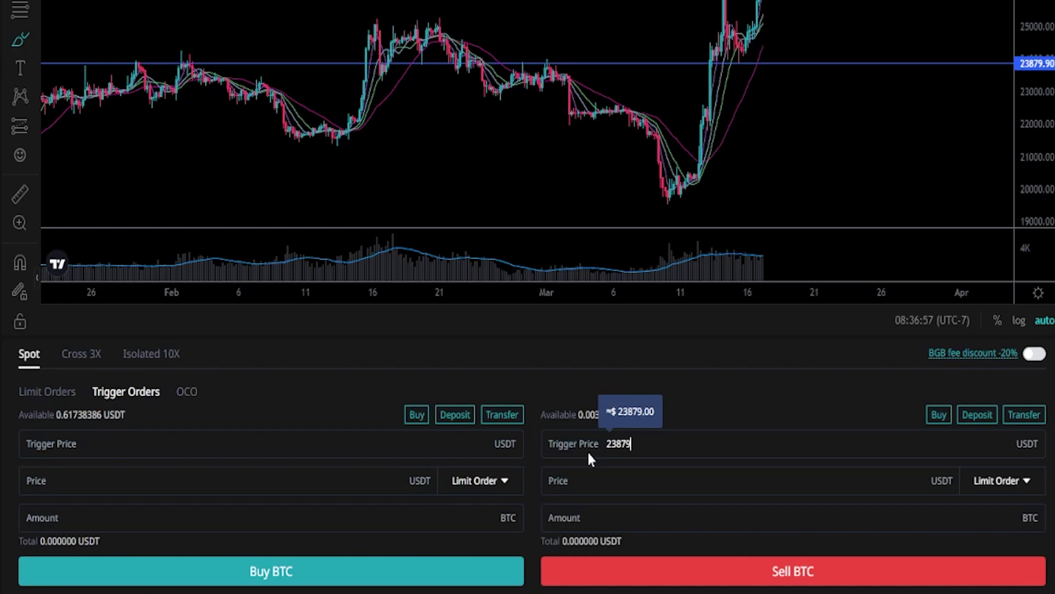
click(639, 483)
text(23000)
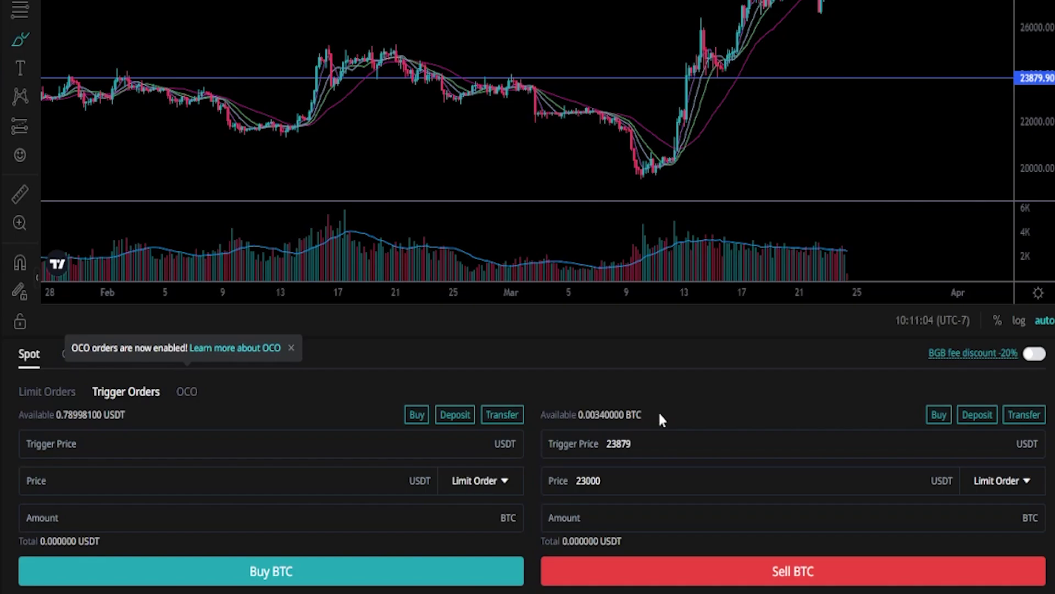
drag(616, 487, 554, 486)
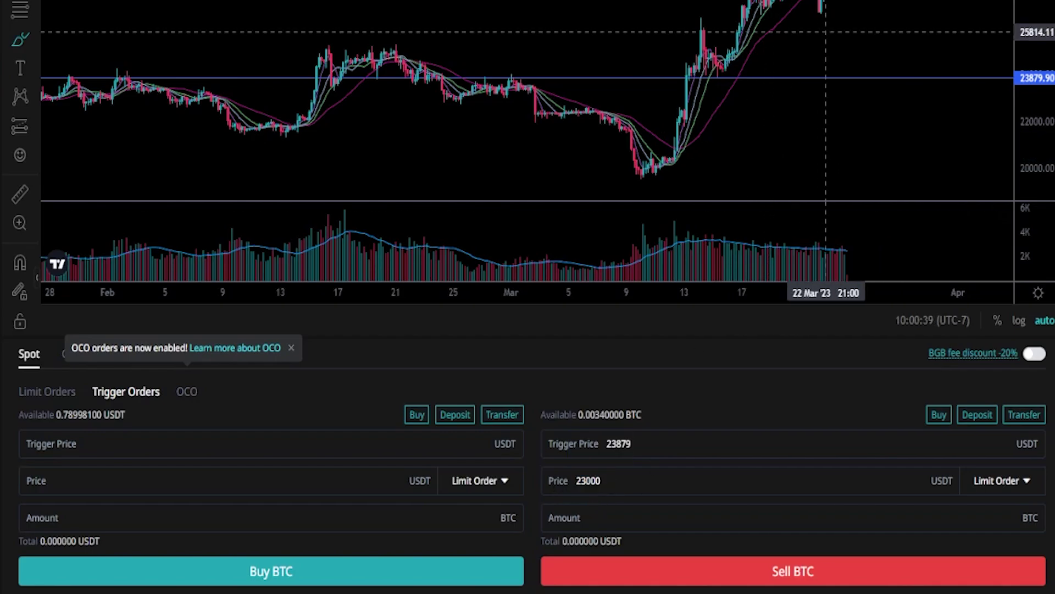
mouse_move(859, 2)
mouse_down()
mouse_move(896, 76)
mouse_move(913, 75)
mouse_up()
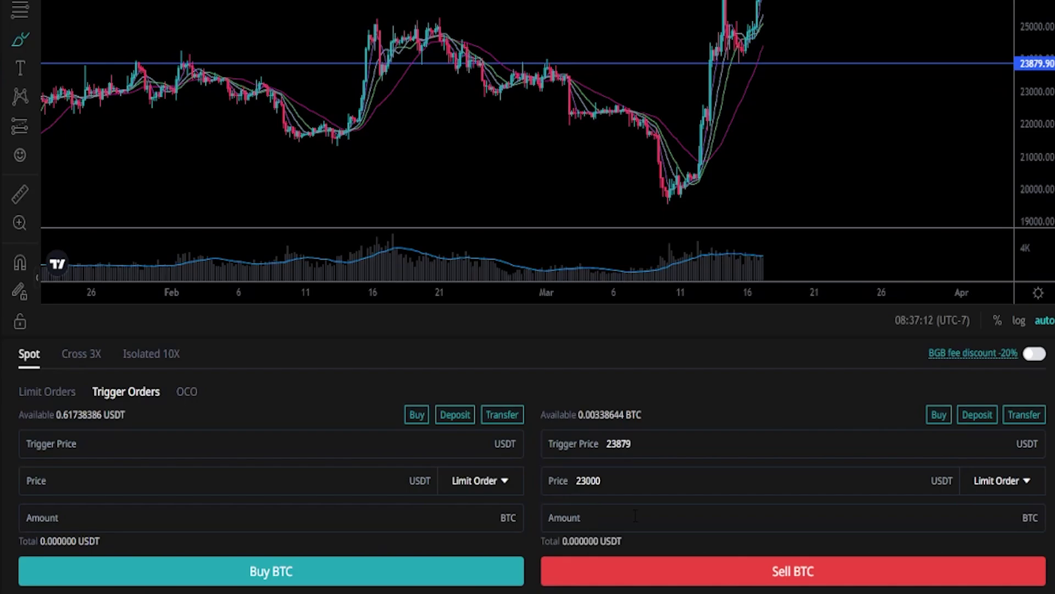
text(0.0033)
Submit the sell order, check its 23879 trigger and 23000 limit price, and confirm.
click(740, 572)
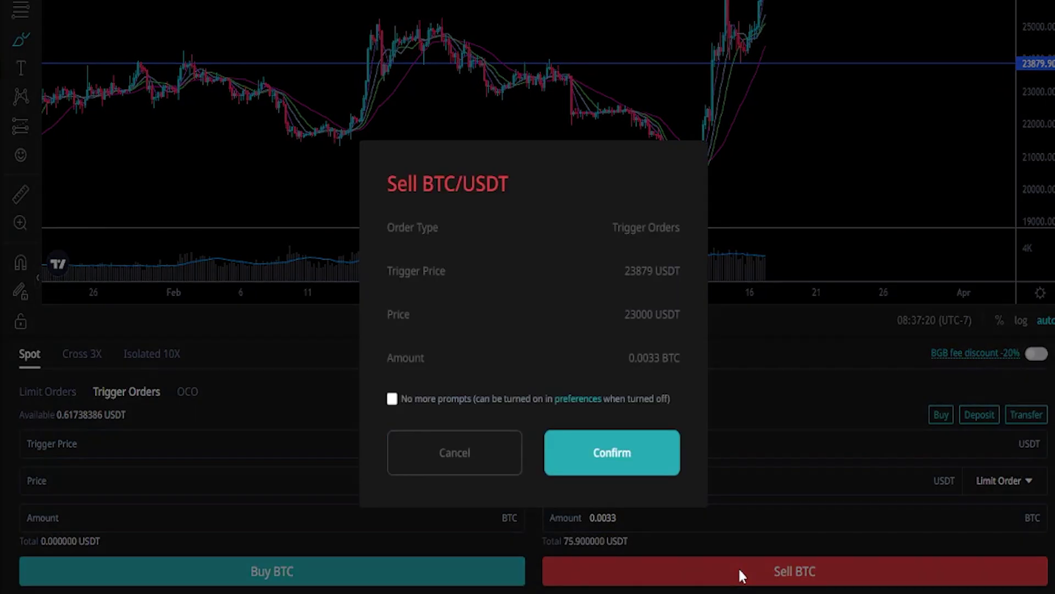
drag(387, 183, 517, 173)
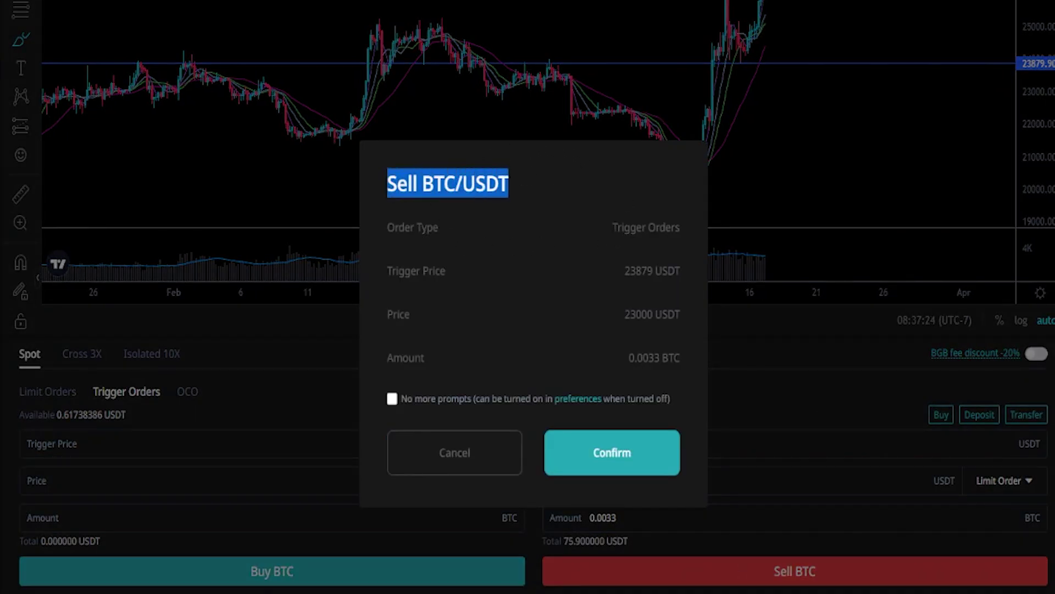
drag(612, 227, 687, 225)
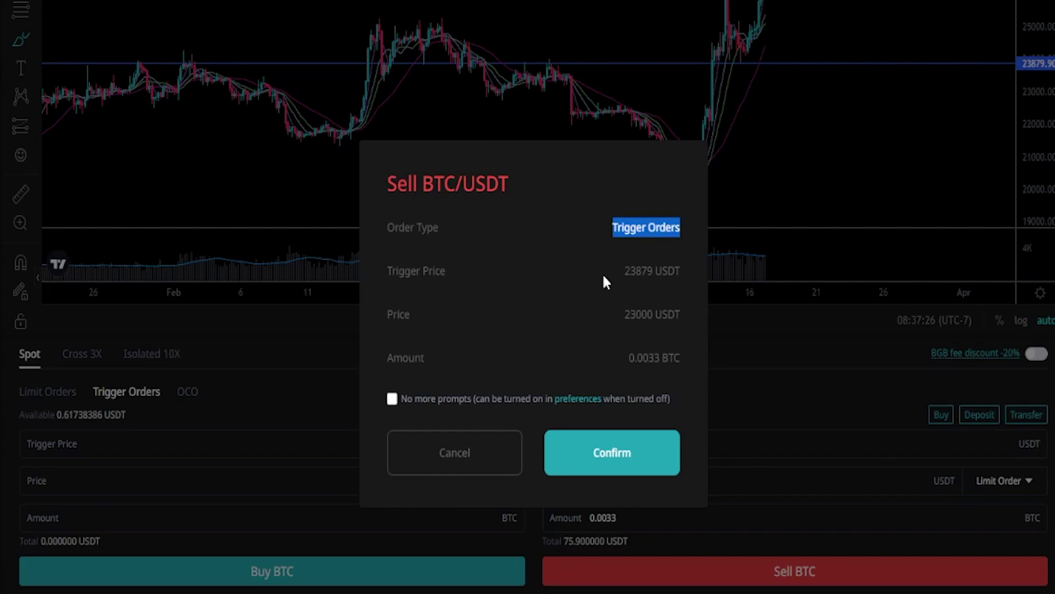
drag(622, 272, 683, 271)
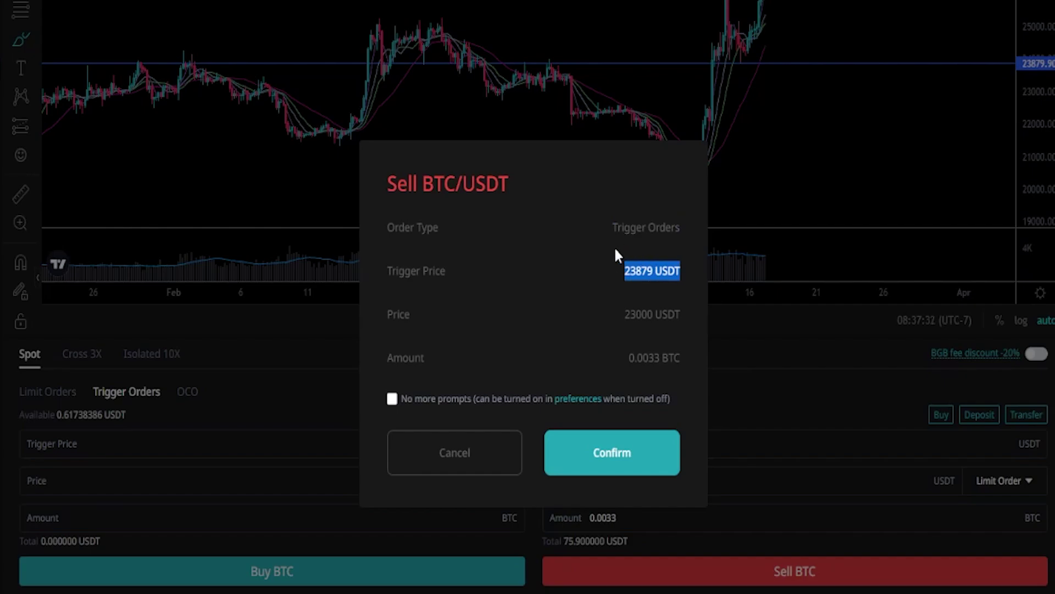
drag(625, 315, 675, 315)
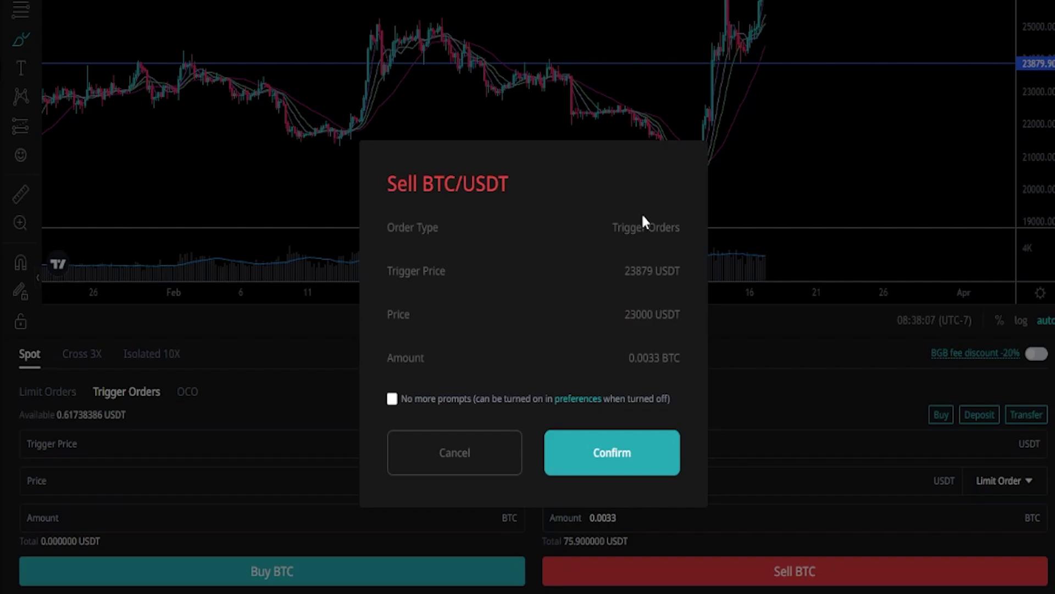
click(612, 454)
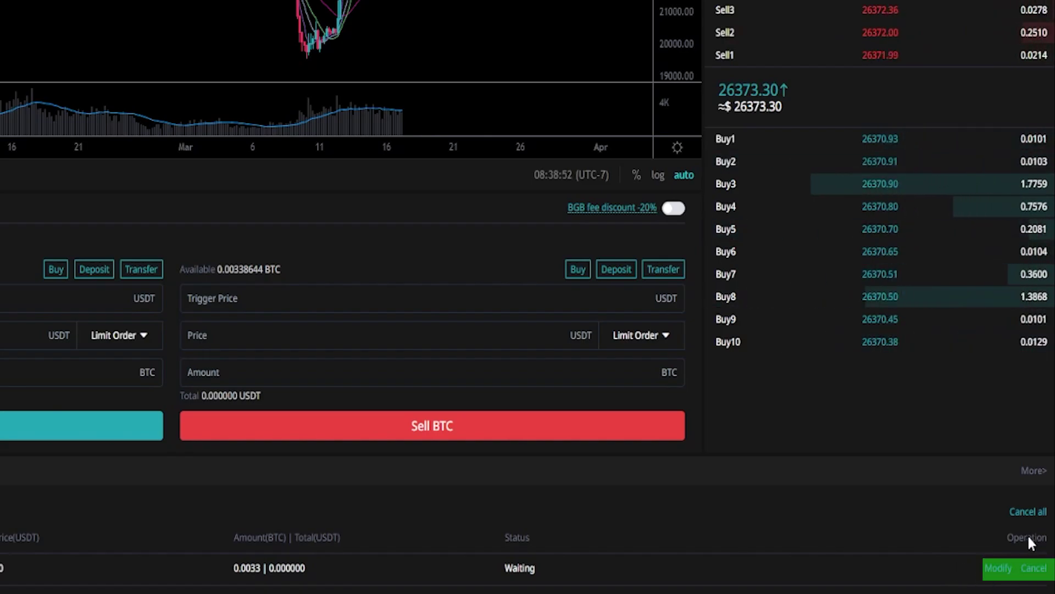
Cancel the 23879-trigger sell order from the open trigger orders list.
click(1034, 568)
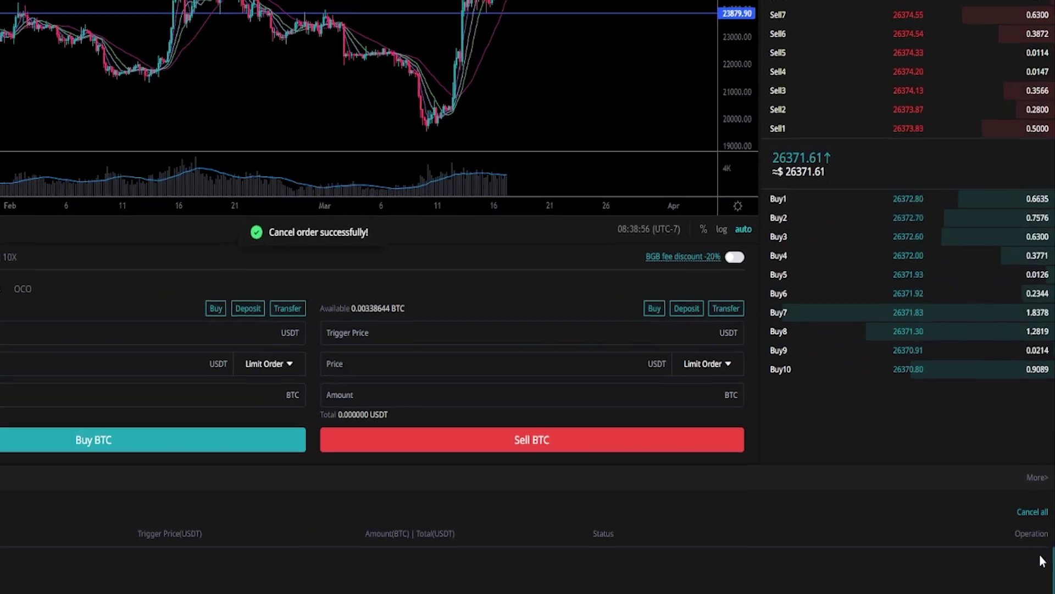